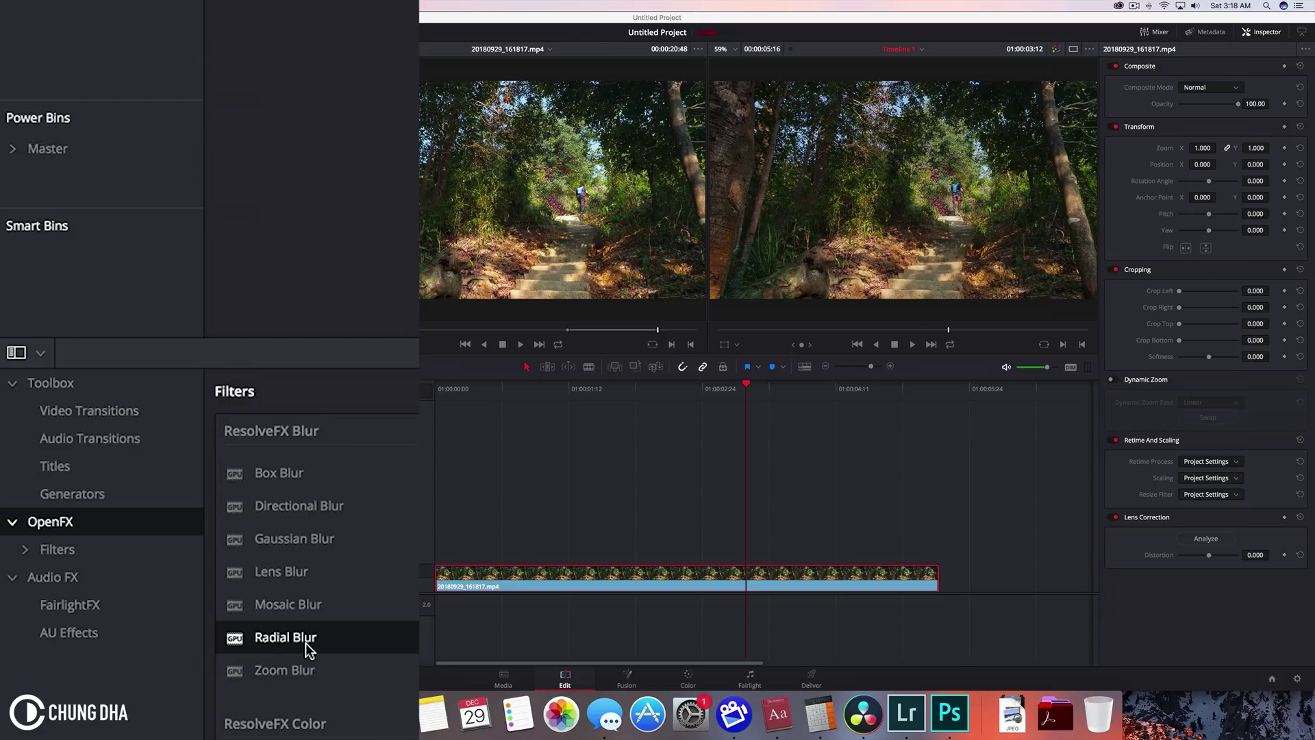
# Drop the Radial Blur OpenFX filter onto the hiking trail clip in the timeline.
pyautogui.moveTo(156, 505); pyautogui.dragTo(493, 582)
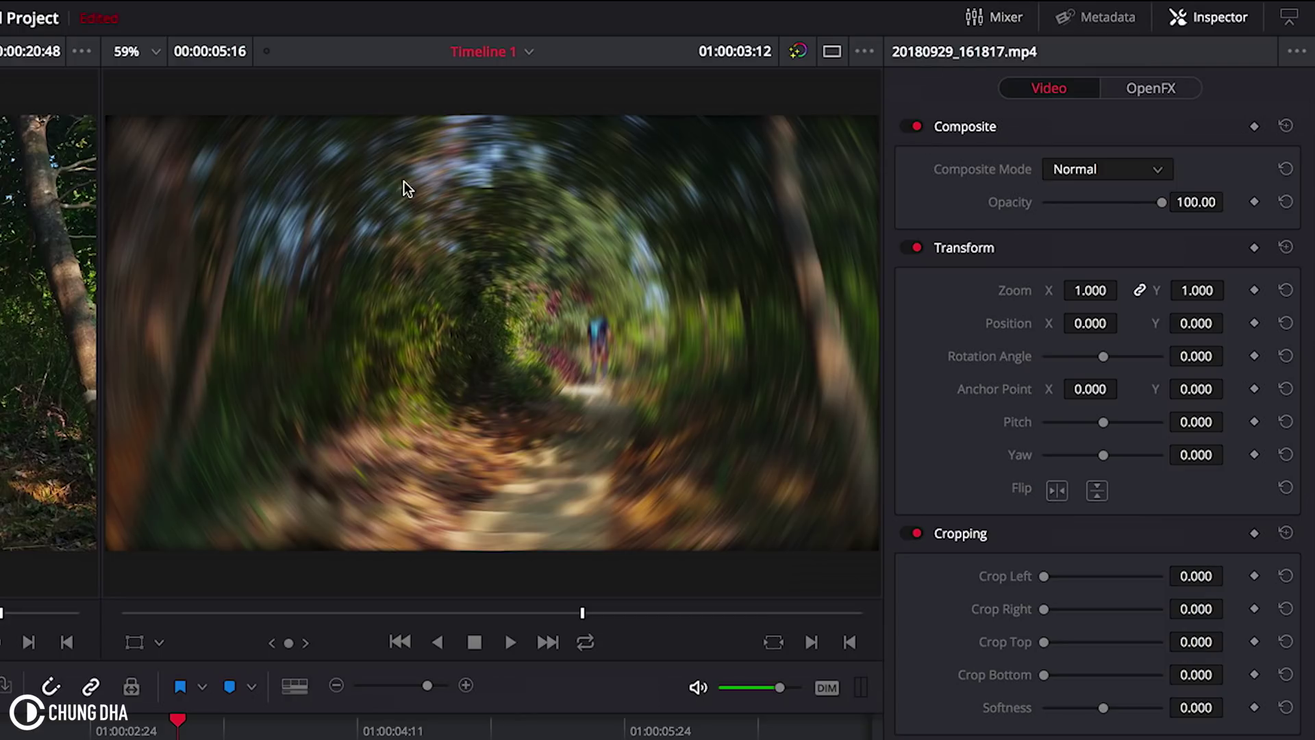
# Set the Radial Blur's Smooth Strength to 0.280 and X Position to 0.254.
pyautogui.click(1158, 89)
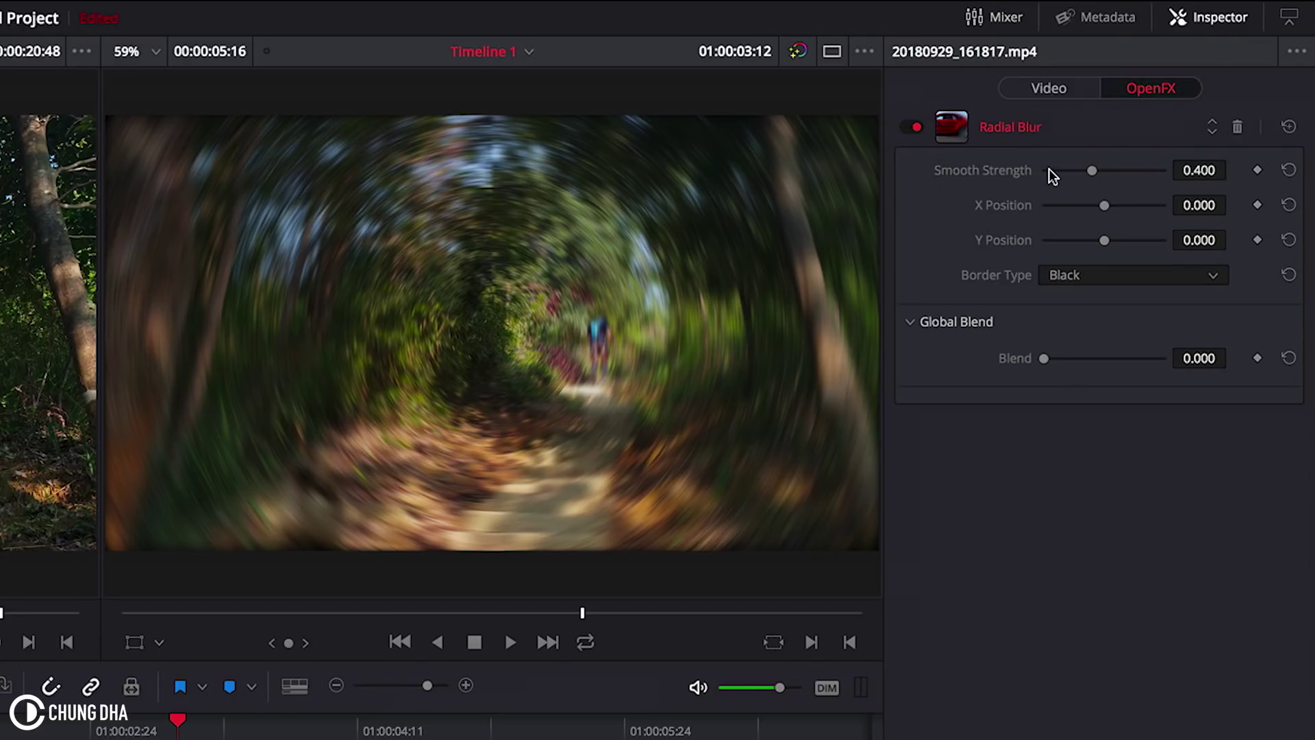
pyautogui.moveTo(1095, 172); pyautogui.dragTo(1149, 173)
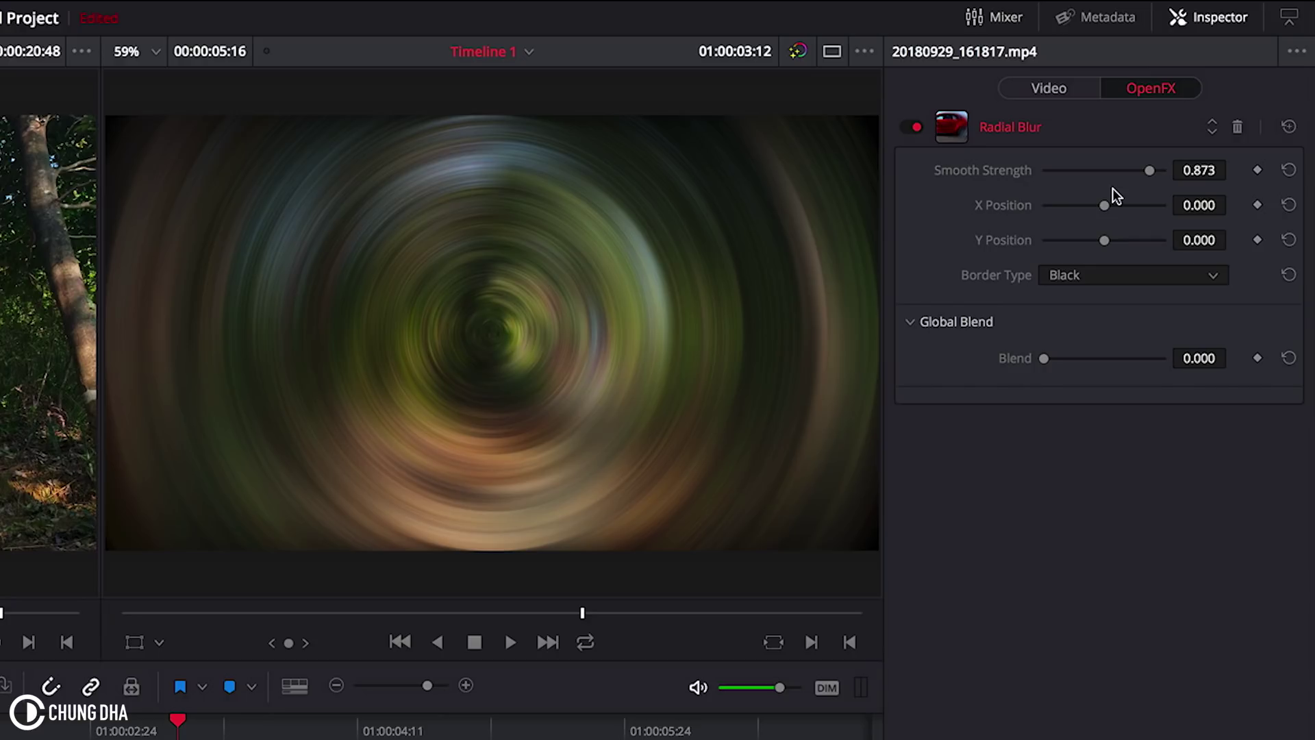
pyautogui.moveTo(1148, 172); pyautogui.dragTo(1119, 204)
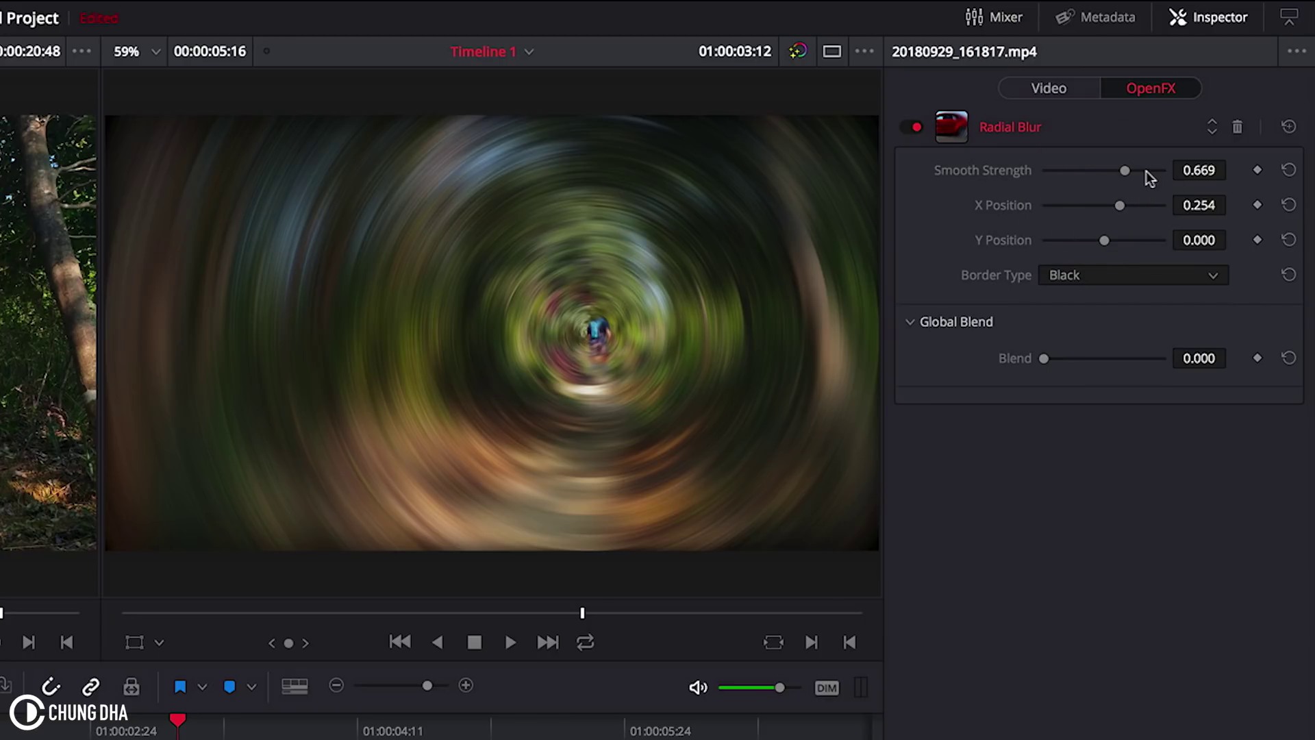
pyautogui.moveTo(1128, 171); pyautogui.dragTo(1076, 176)
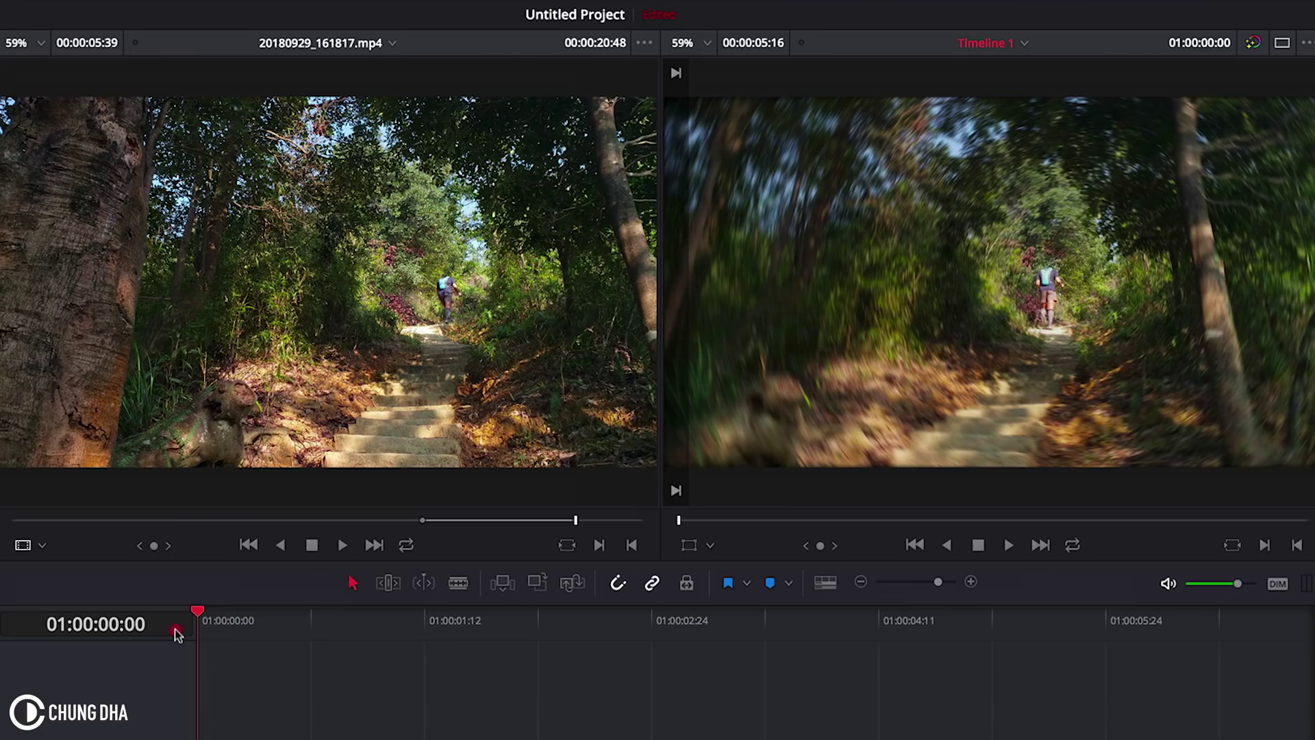
pyautogui.click(170, 635)
pyautogui.press('space')
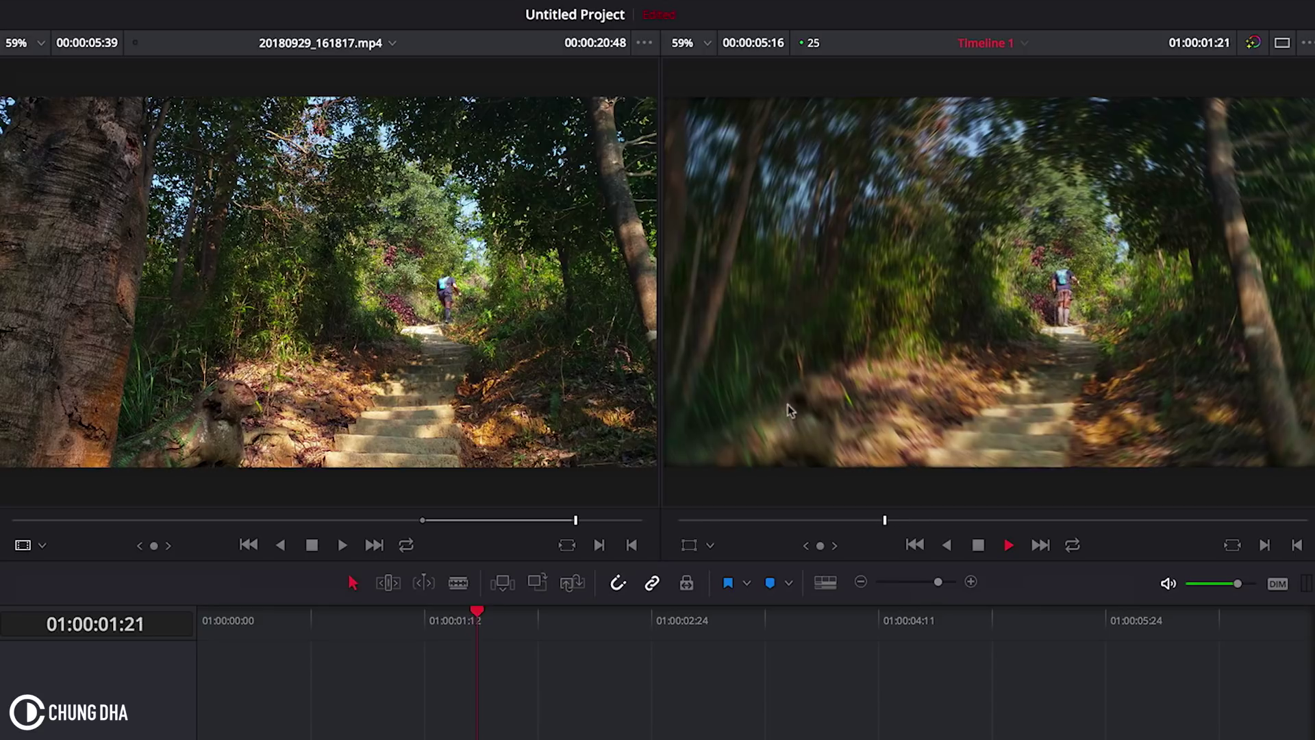
pyautogui.press('space')
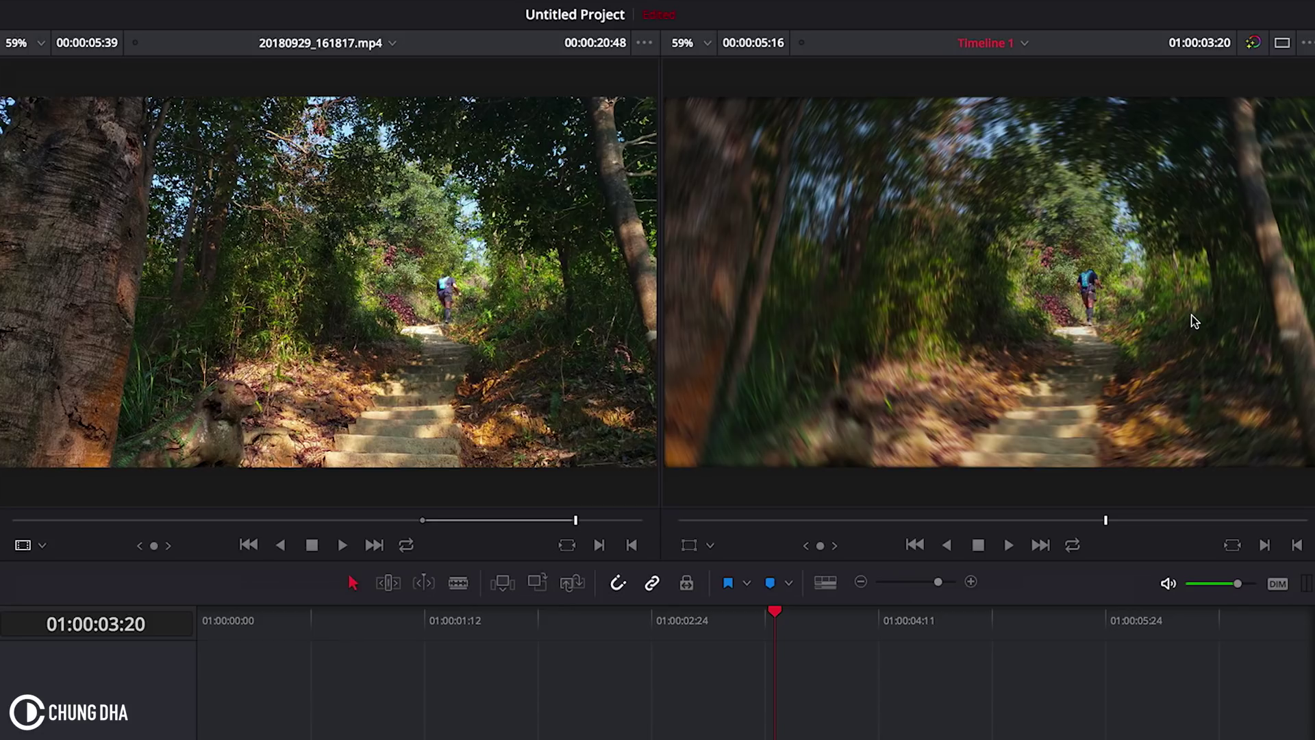
pyautogui.press('space')
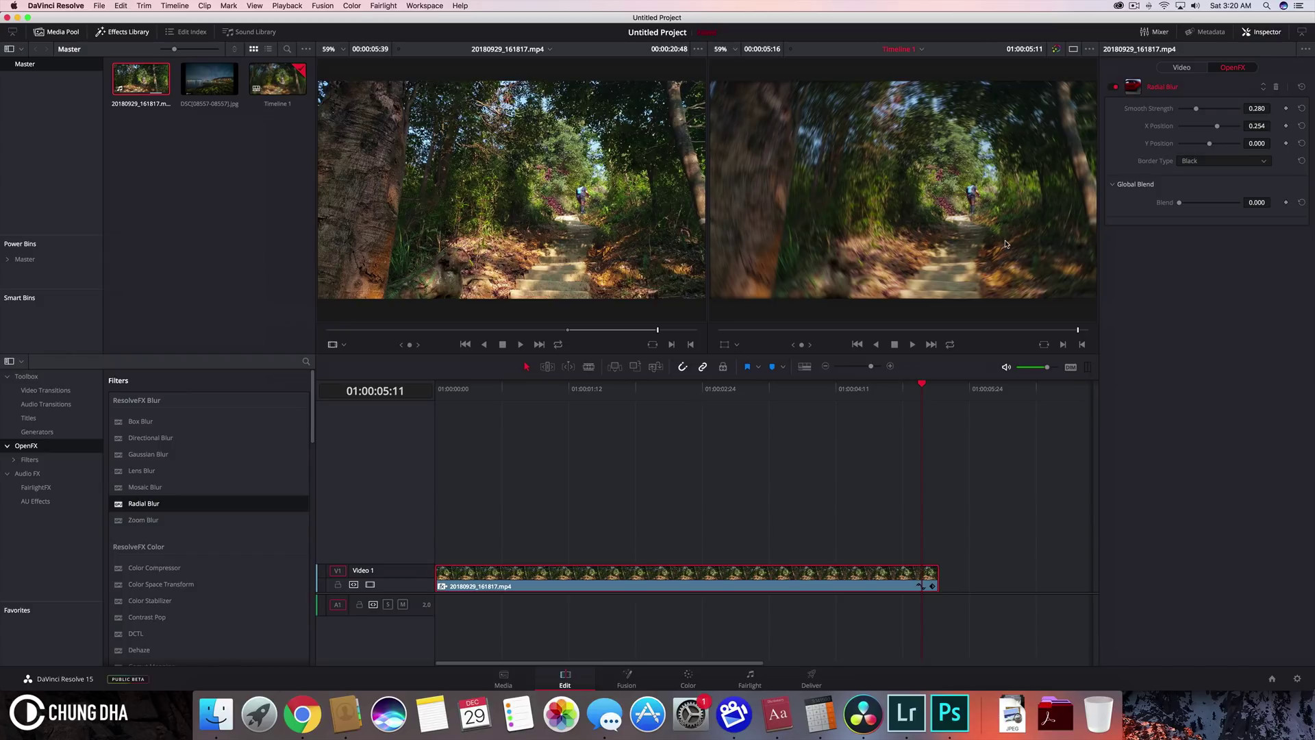
# Delete the Radial Blur and add a Fusion Blur node after MediaIn1 with Blur Size 3.0.
pyautogui.click(1276, 87)
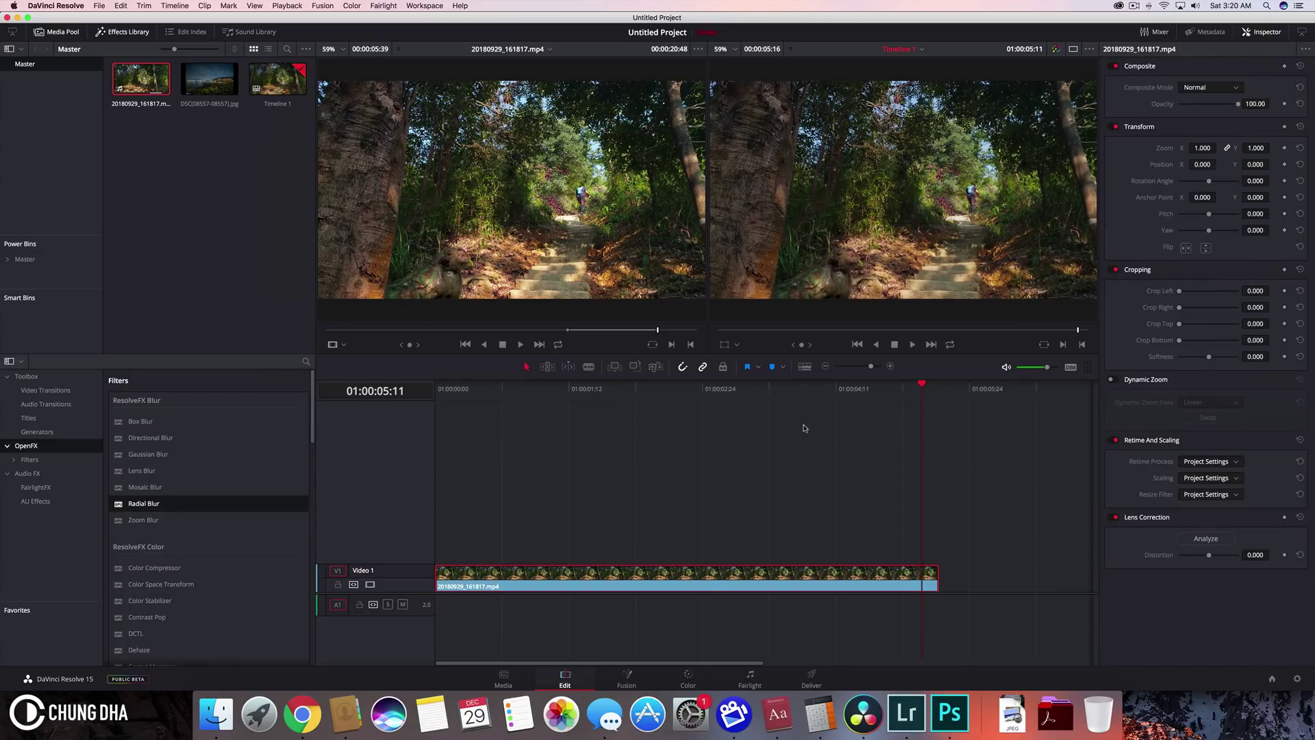
pyautogui.click(626, 678)
pyautogui.click(8, 64)
pyautogui.click(31, 85)
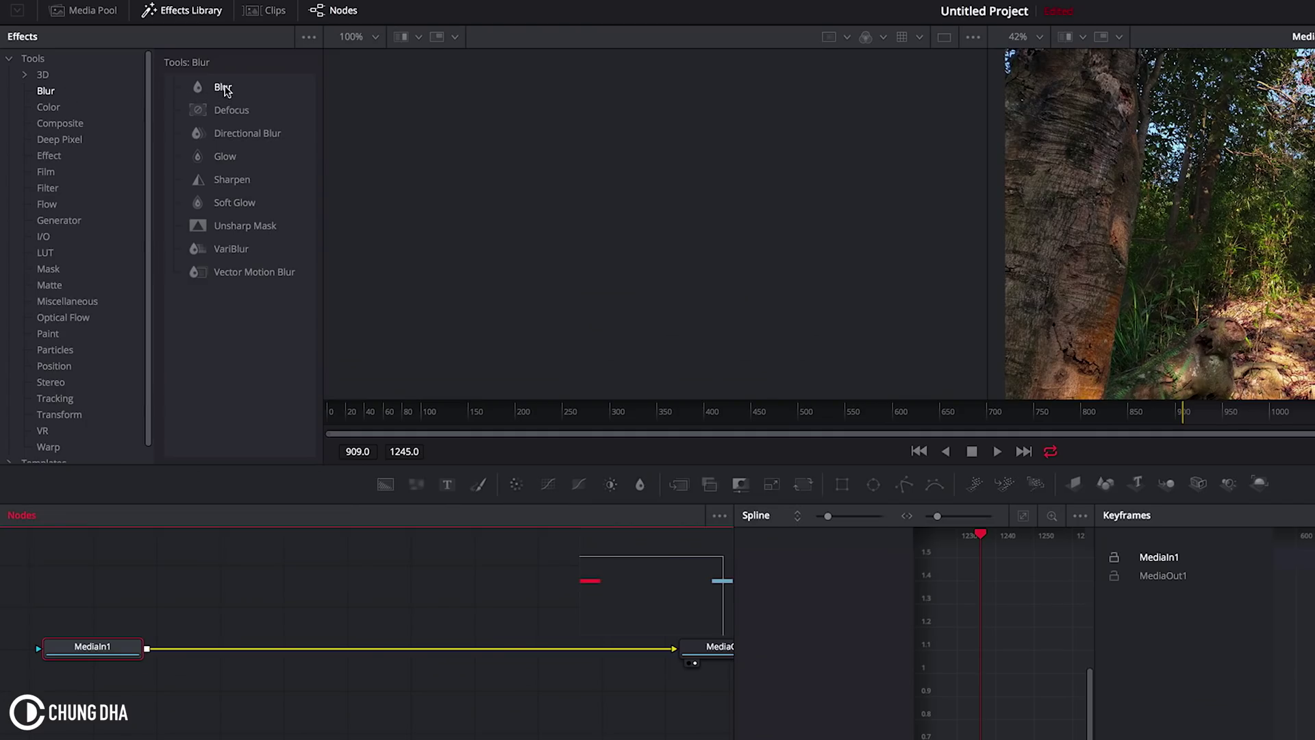
pyautogui.moveTo(224, 88); pyautogui.dragTo(321, 654)
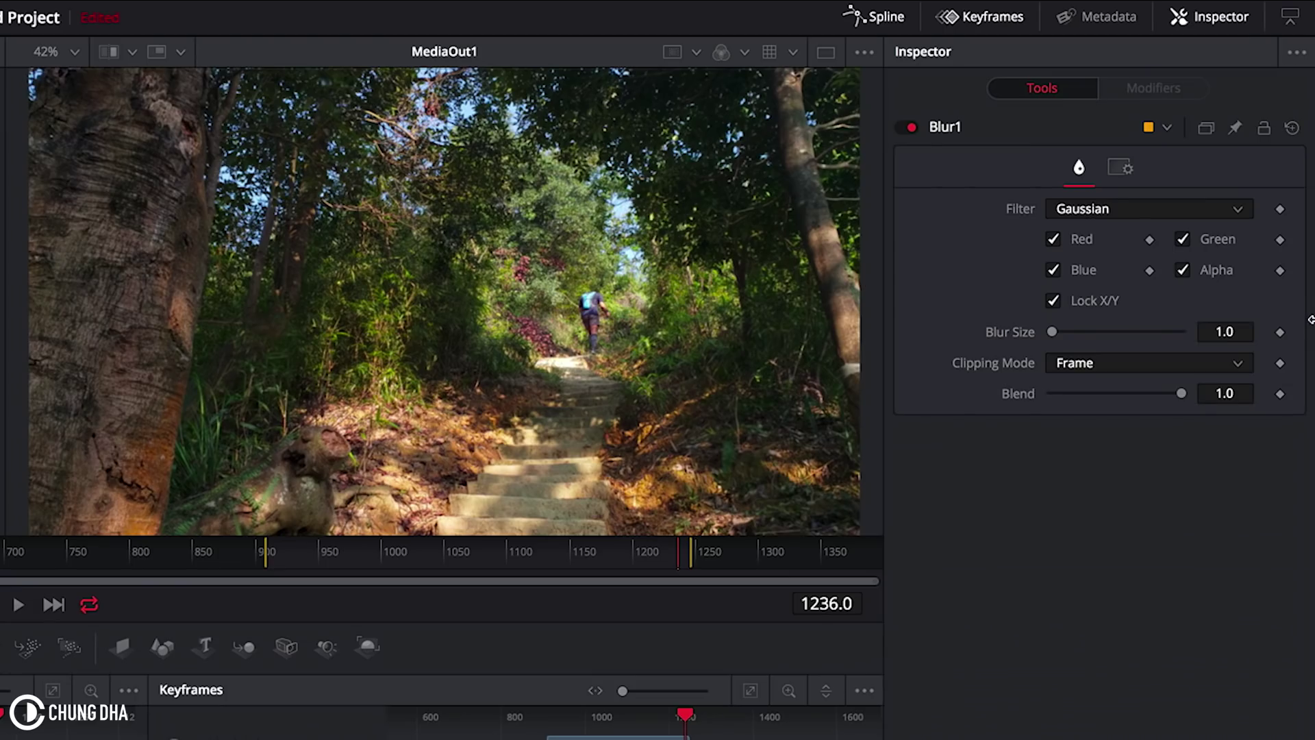
pyautogui.click(1229, 331)
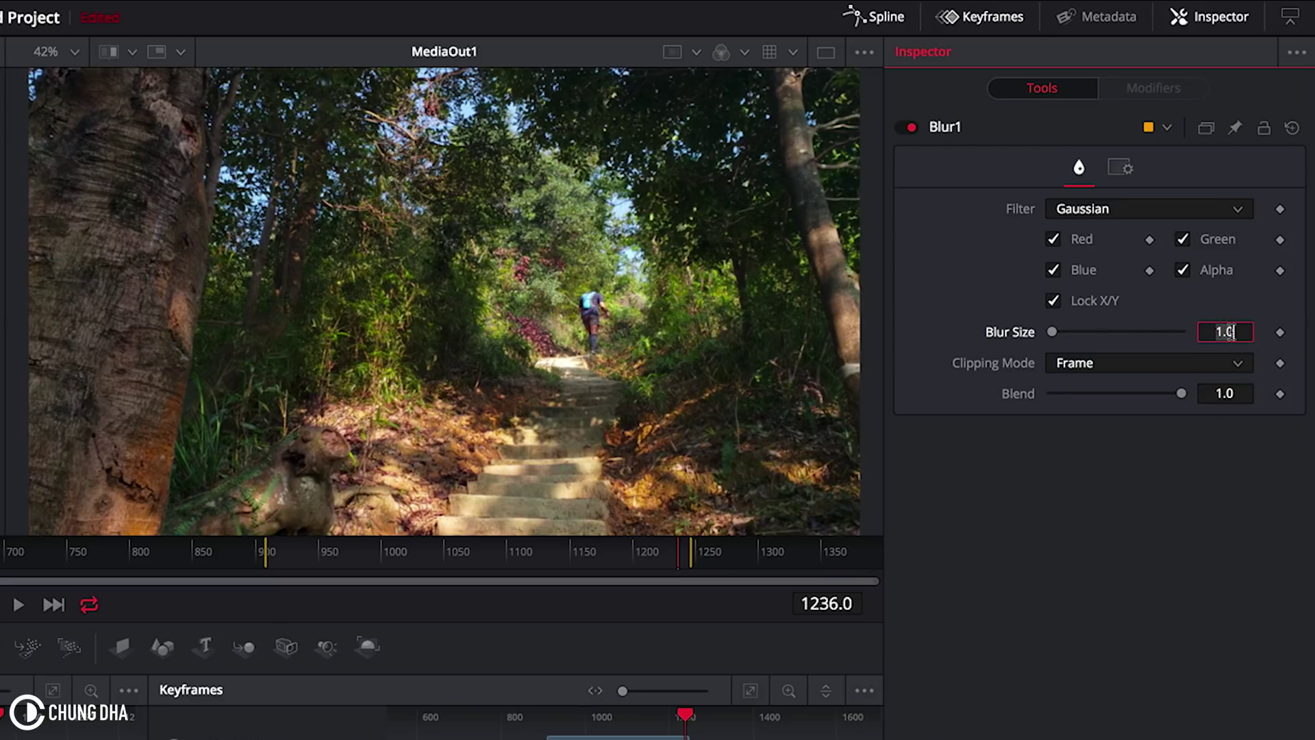
pyautogui.write('3')
pyautogui.press('Tab')
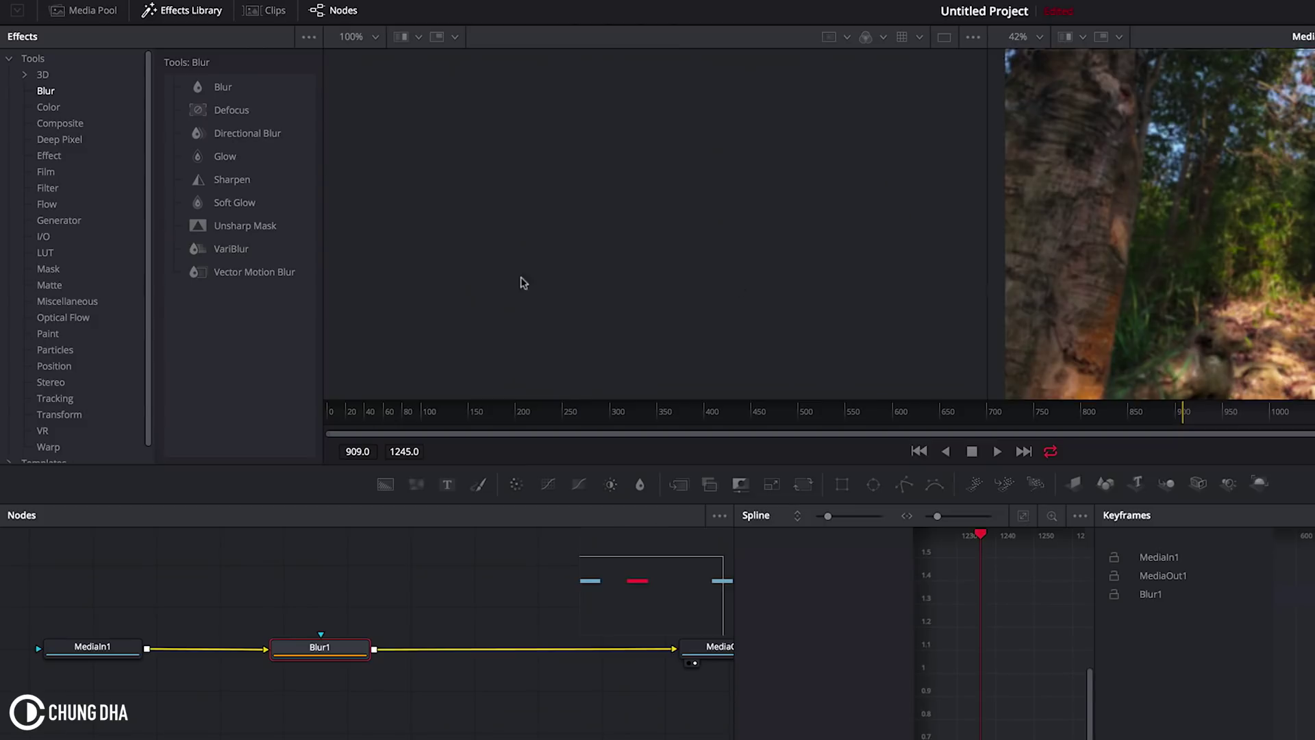
# Add an Ellipse mask node and wire its output into Blur1's mask input.
pyautogui.click(63, 270)
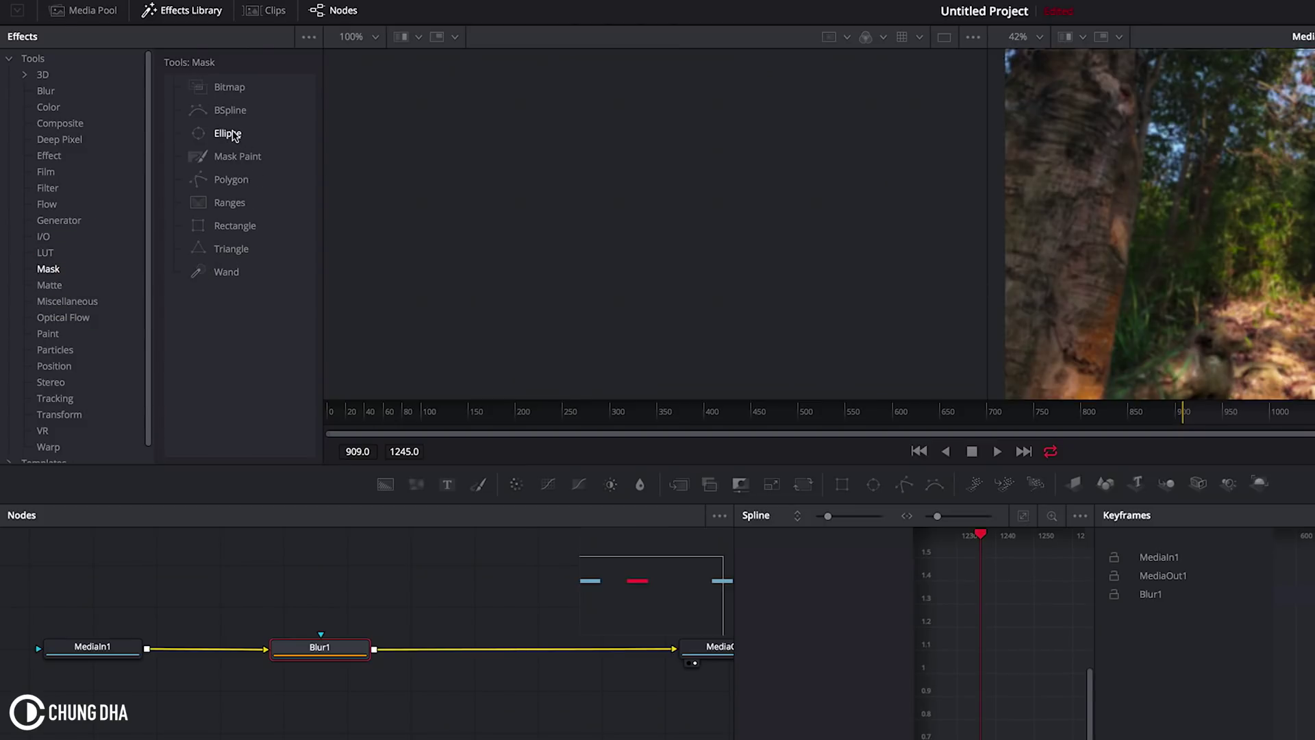
pyautogui.moveTo(232, 135); pyautogui.dragTo(322, 578)
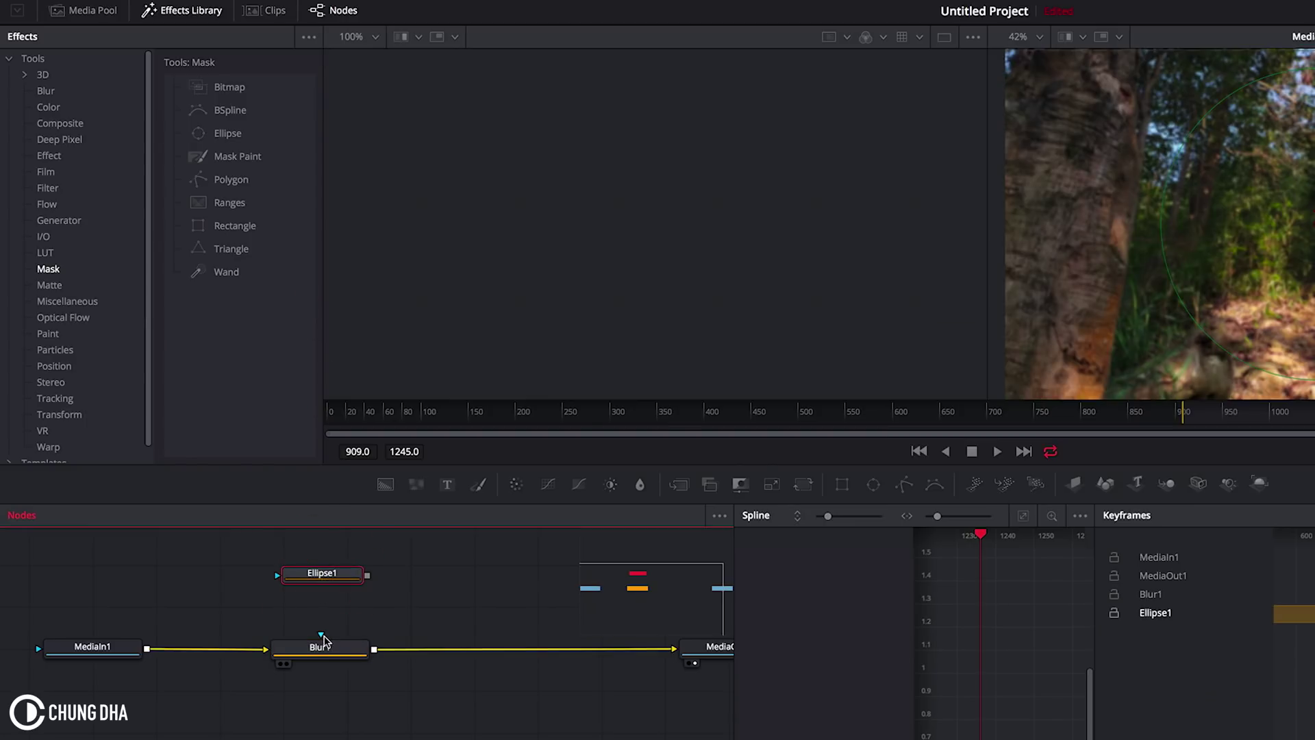
pyautogui.moveTo(321, 632); pyautogui.dragTo(322, 578)
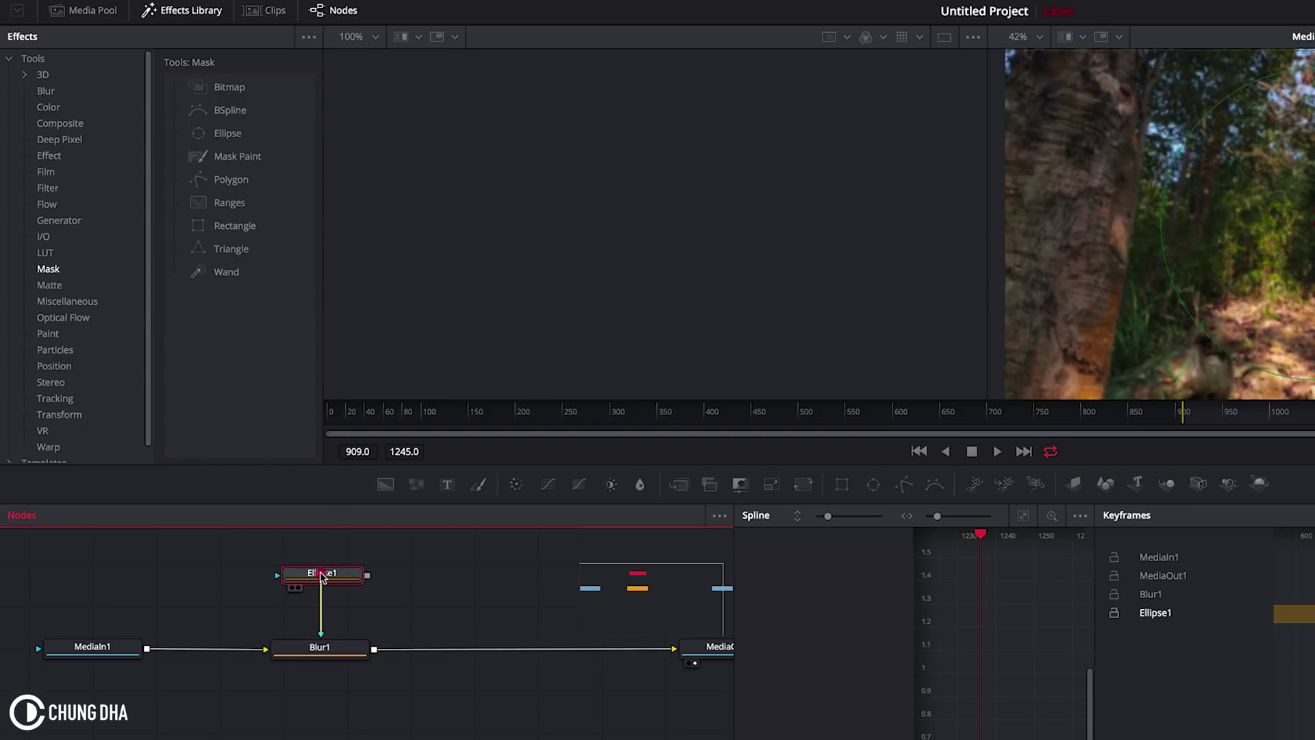
pyautogui.click(322, 579)
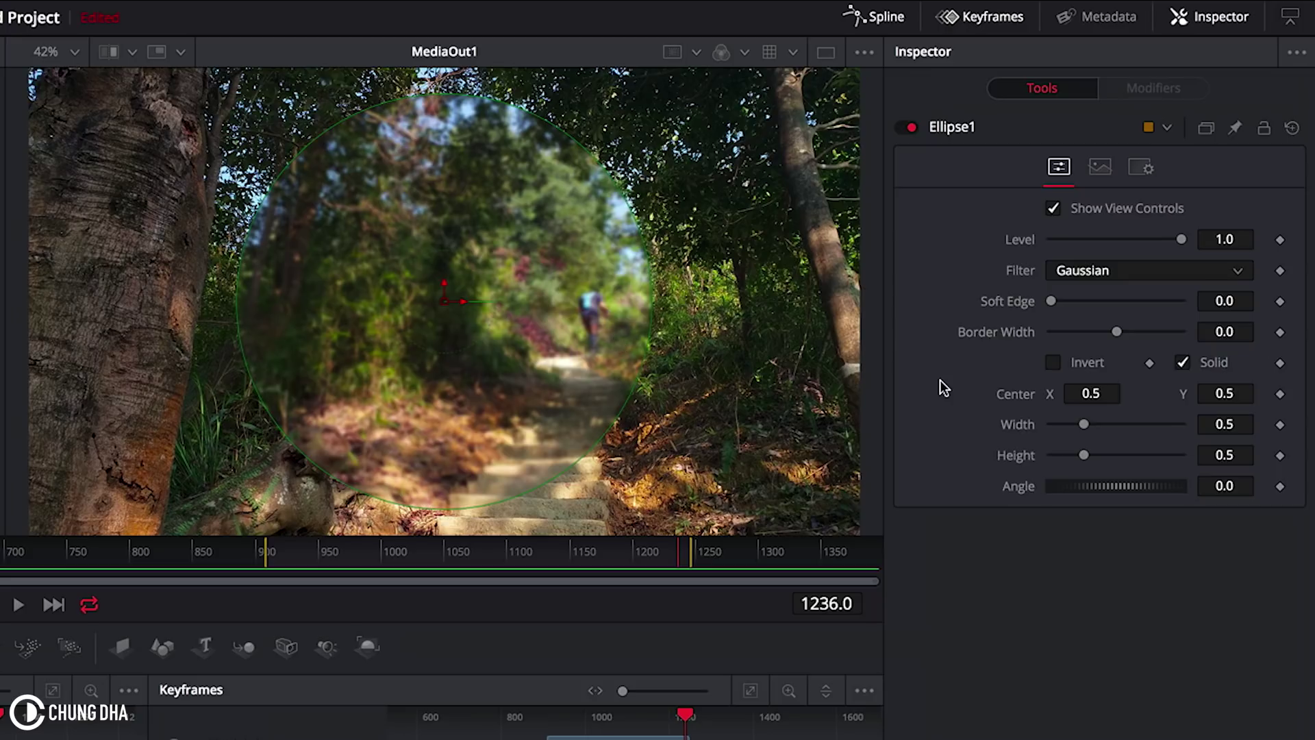
# Invert Ellipse1 and set its Soft Edge to 0.15 and Border Width to 0.05.
pyautogui.click(1053, 362)
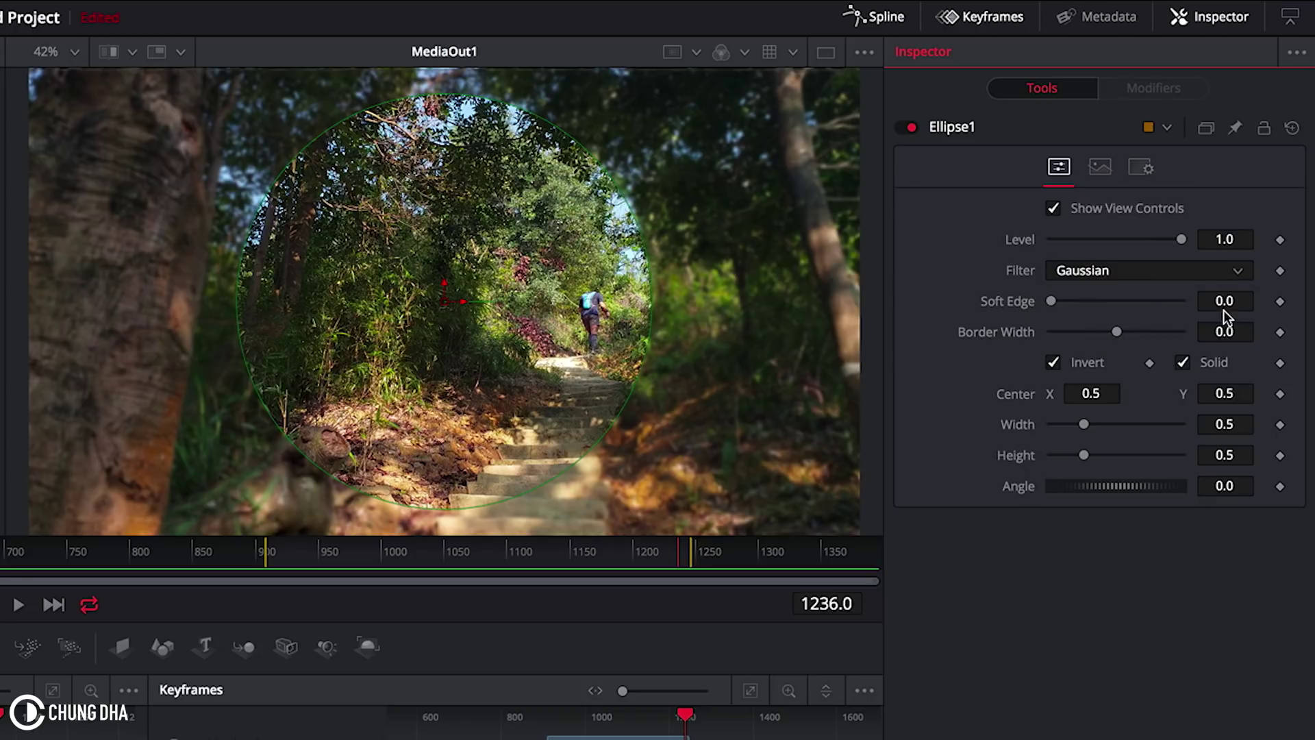
pyautogui.click(1224, 301)
pyautogui.doubleClick(1230, 301)
pyautogui.write('0.15')
pyautogui.press('Tab')
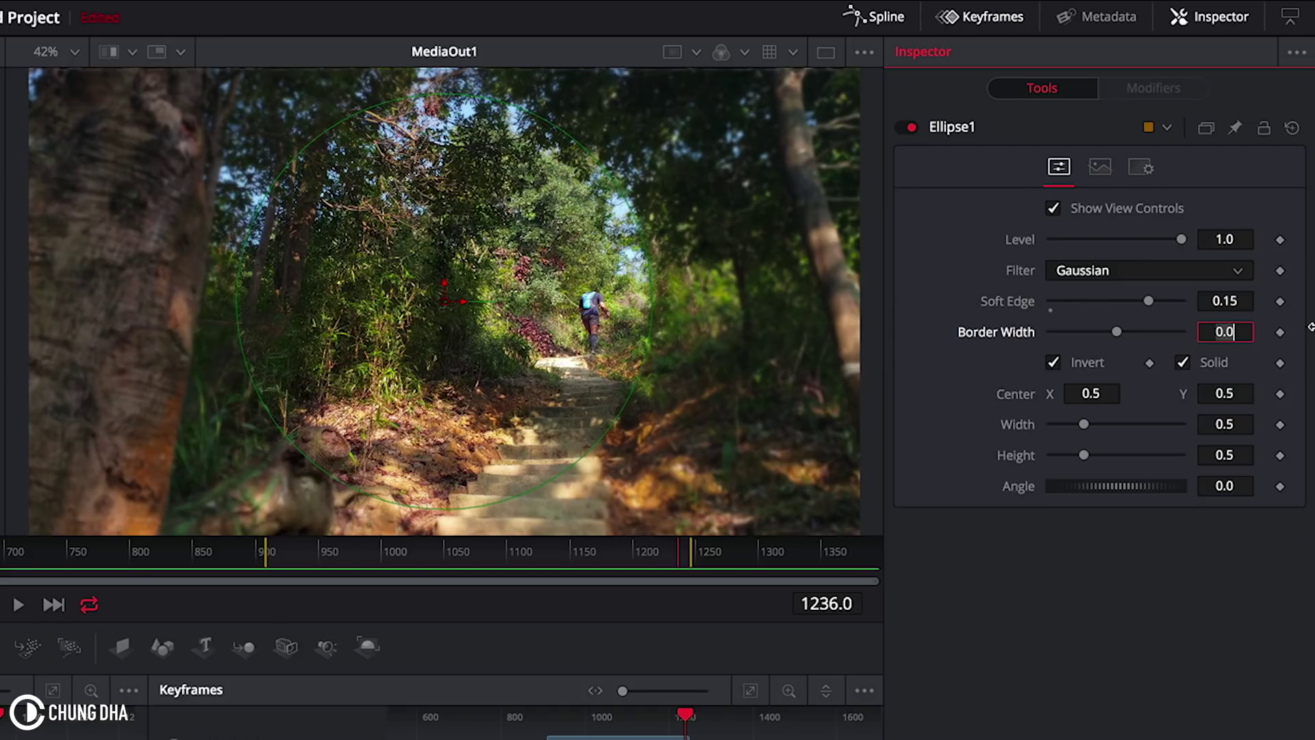
pyautogui.click(1230, 334)
pyautogui.write('5')
pyautogui.press('Tab')
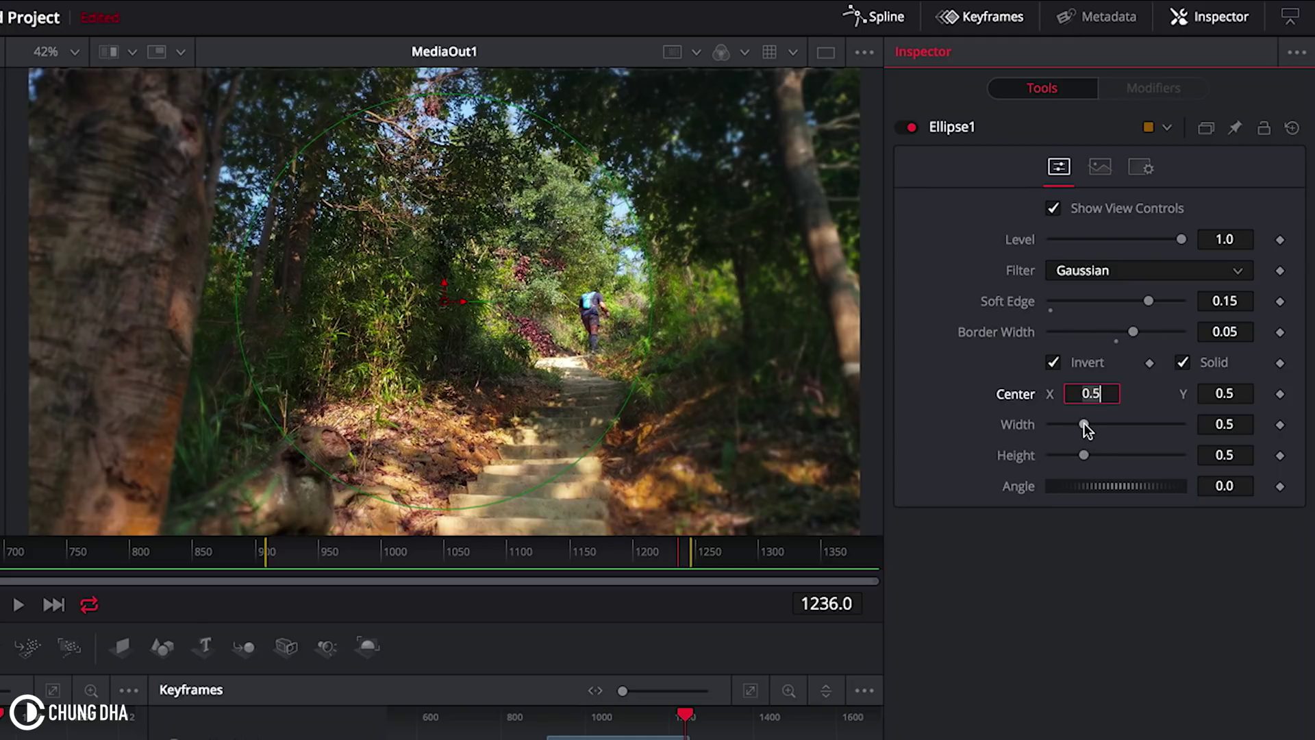
# Move the ellipse centre onto the hiker and narrow its Width to about 0.3.
pyautogui.click(1012, 390)
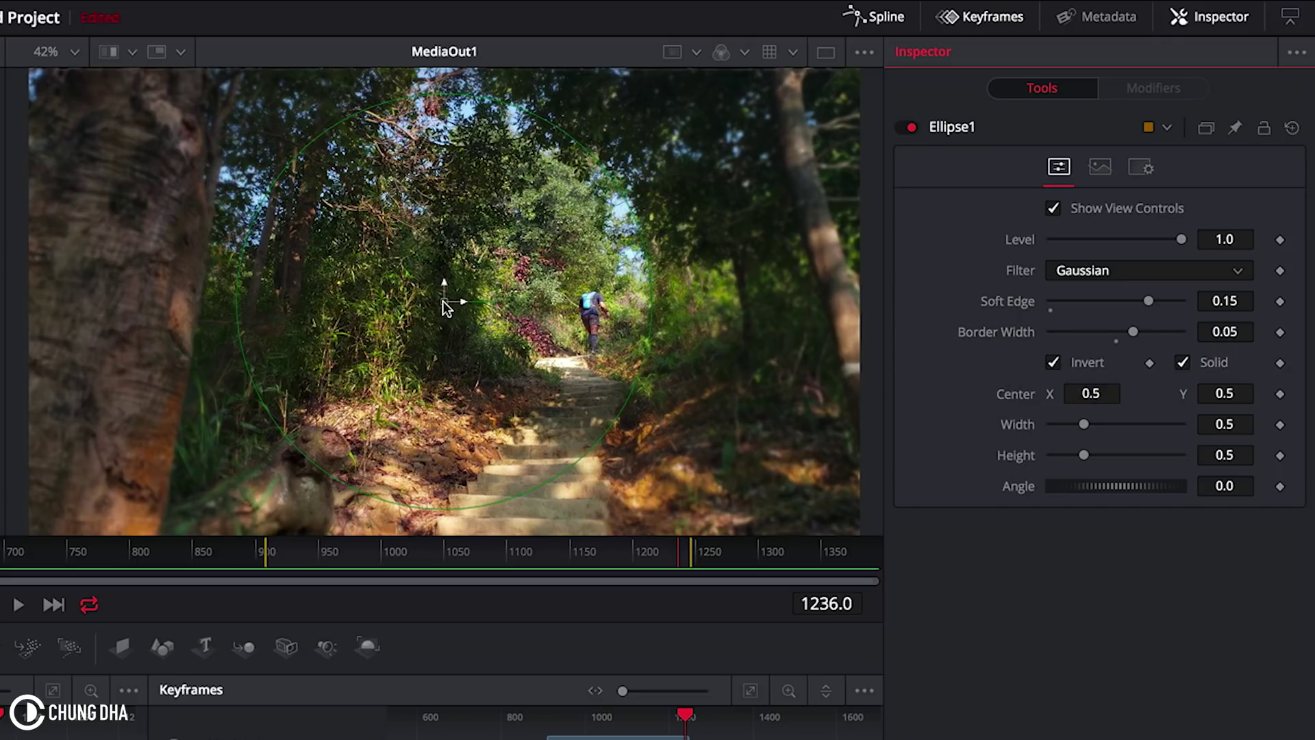
pyautogui.moveTo(443, 301); pyautogui.dragTo(574, 310)
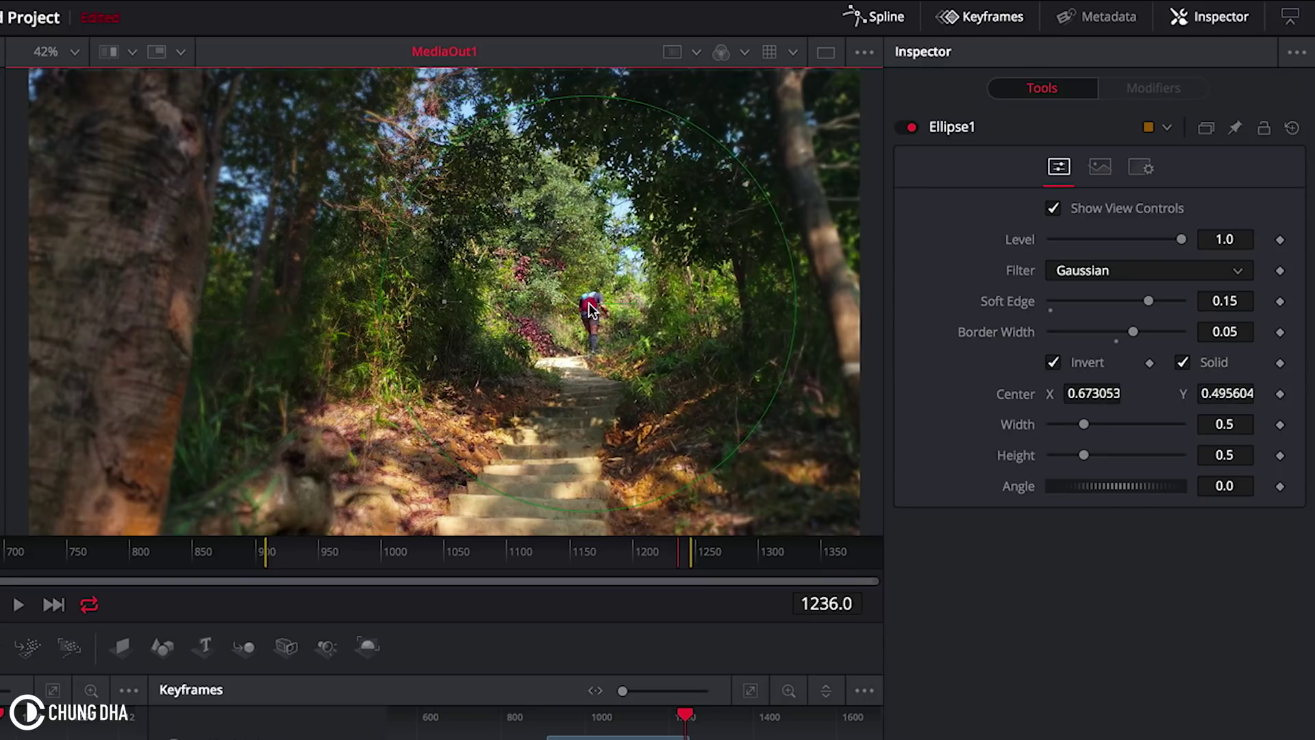
pyautogui.moveTo(590, 309); pyautogui.dragTo(590, 308)
pyautogui.moveTo(1083, 424)
pyautogui.mouseDown()
pyautogui.moveTo(1072, 458)
pyautogui.moveTo(1070, 430)
pyautogui.mouseUp()
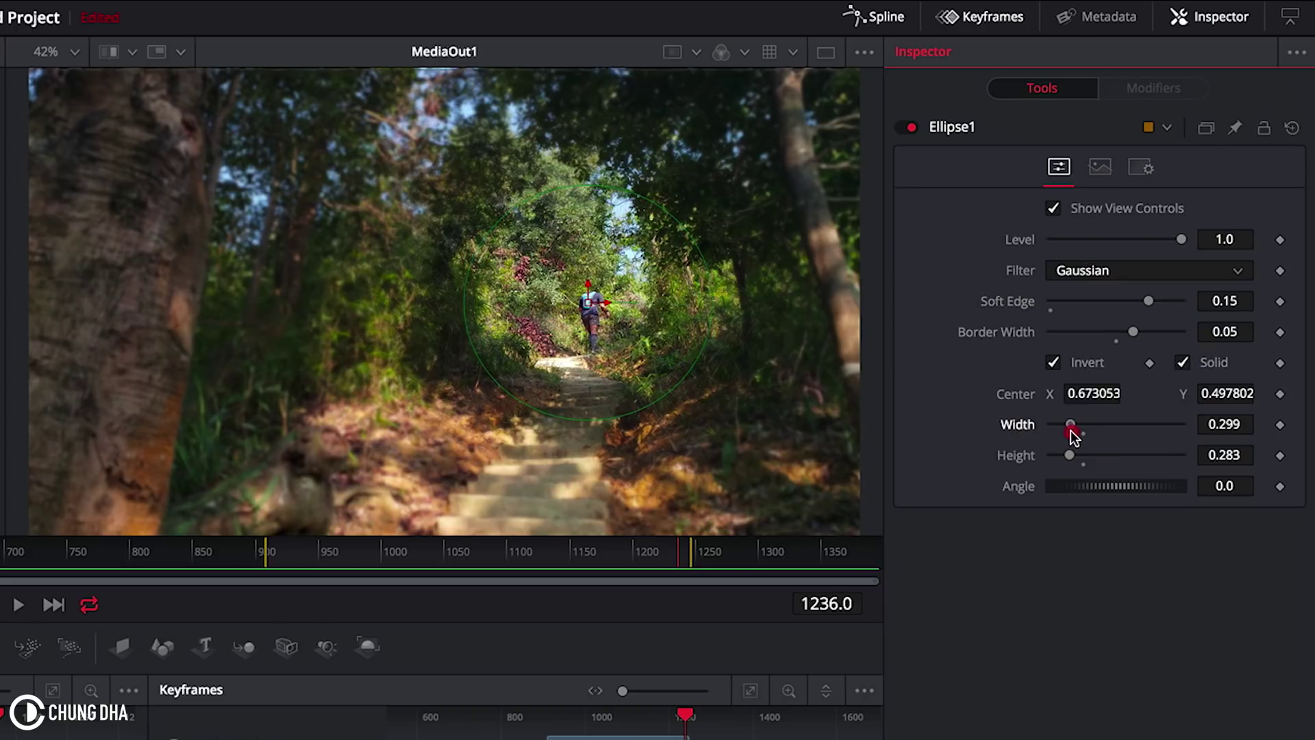
pyautogui.click(666, 349)
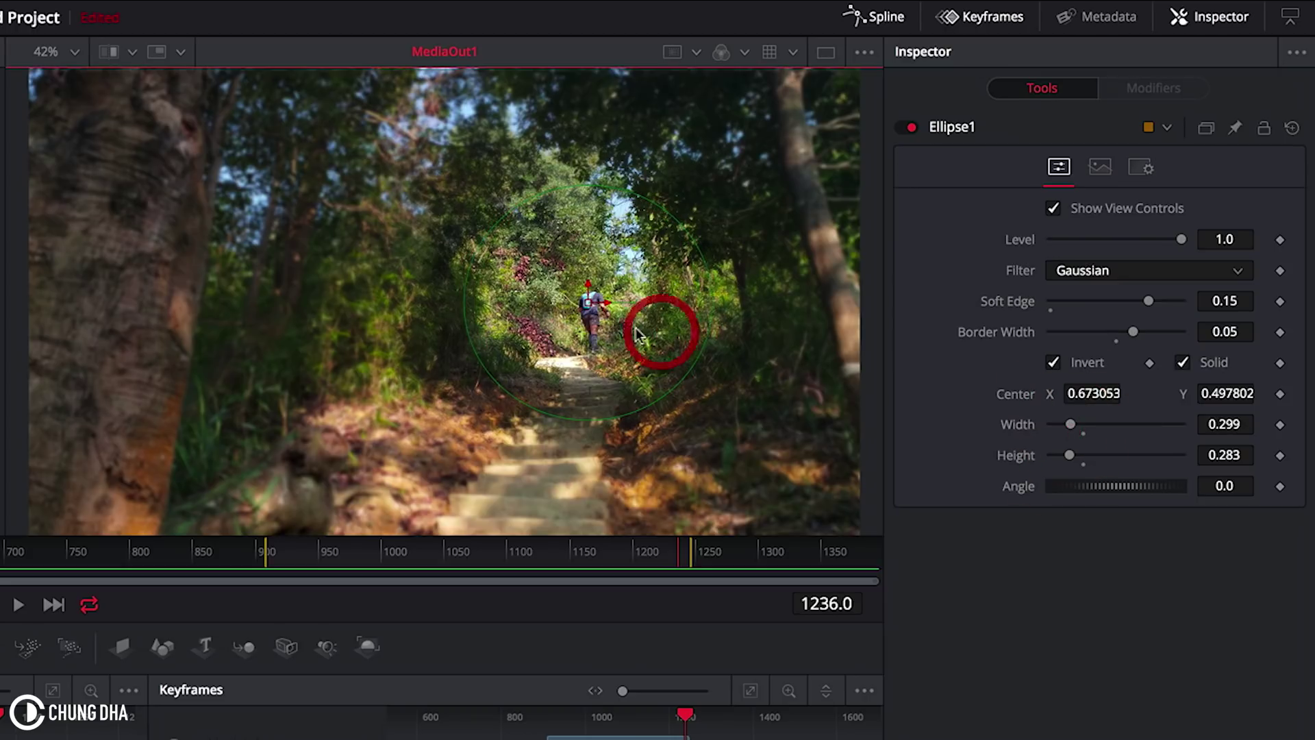
pyautogui.moveTo(590, 309); pyautogui.dragTo(590, 301)
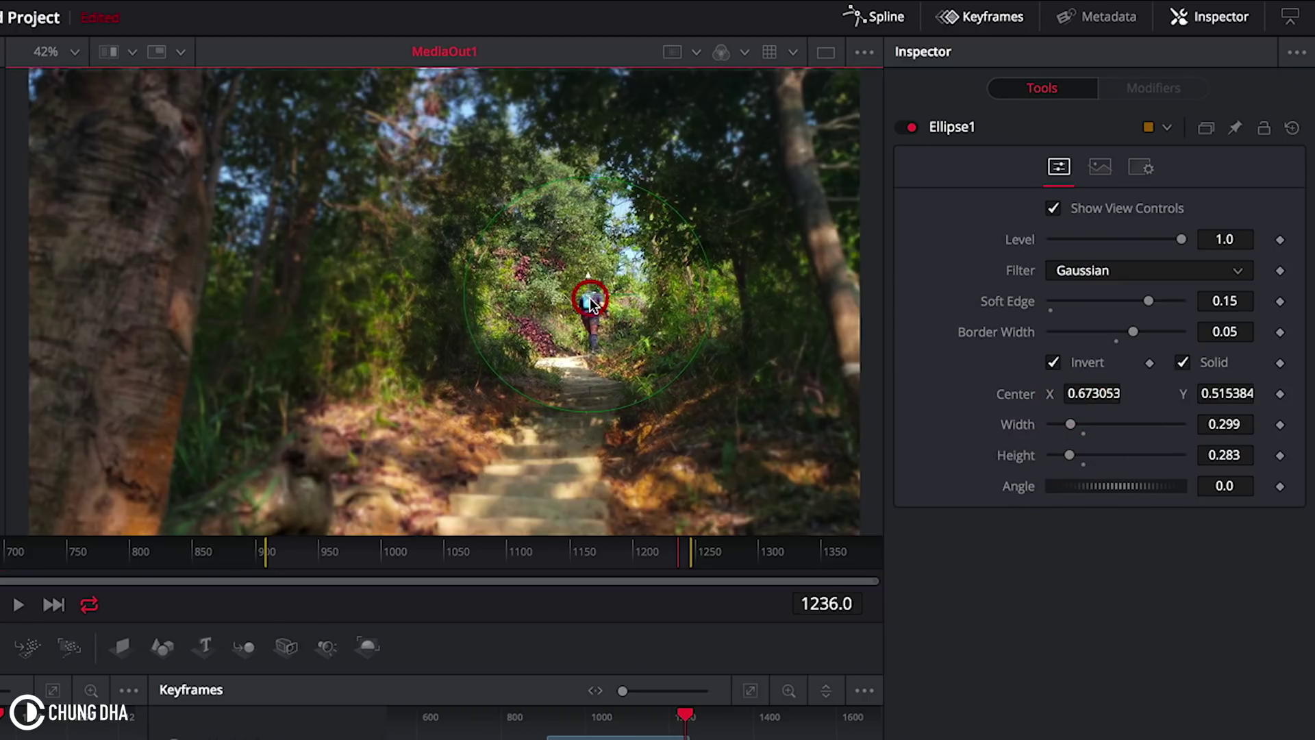